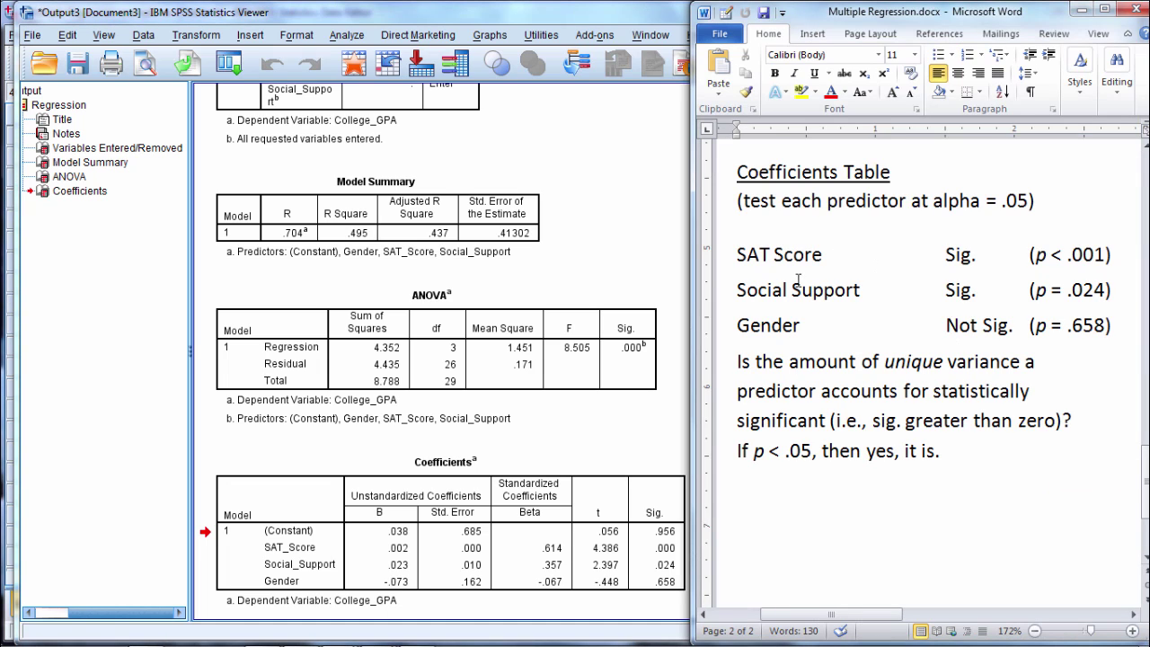
Highlight each predictor's significance in the notes: SAT Score p < .001, Social Support, Gender not significant.
{"action": "left_click_drag", "start_coordinate": [737, 255], "coordinate": [825, 255]}
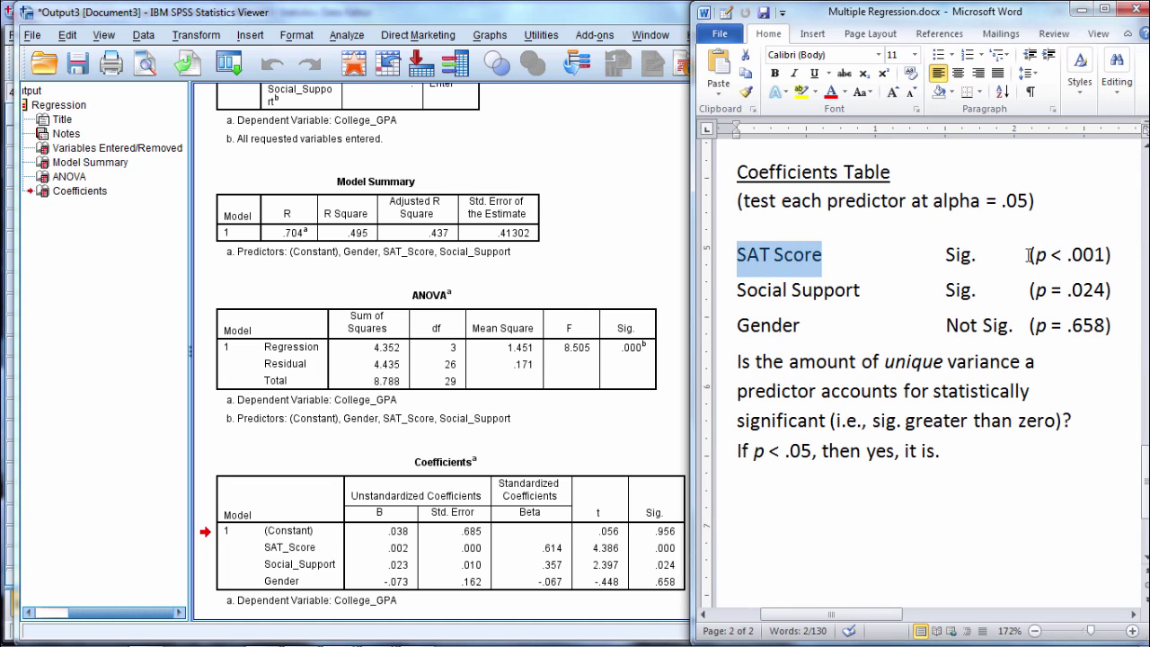
{"action": "left_click_drag", "start_coordinate": [1027, 256], "coordinate": [1114, 255]}
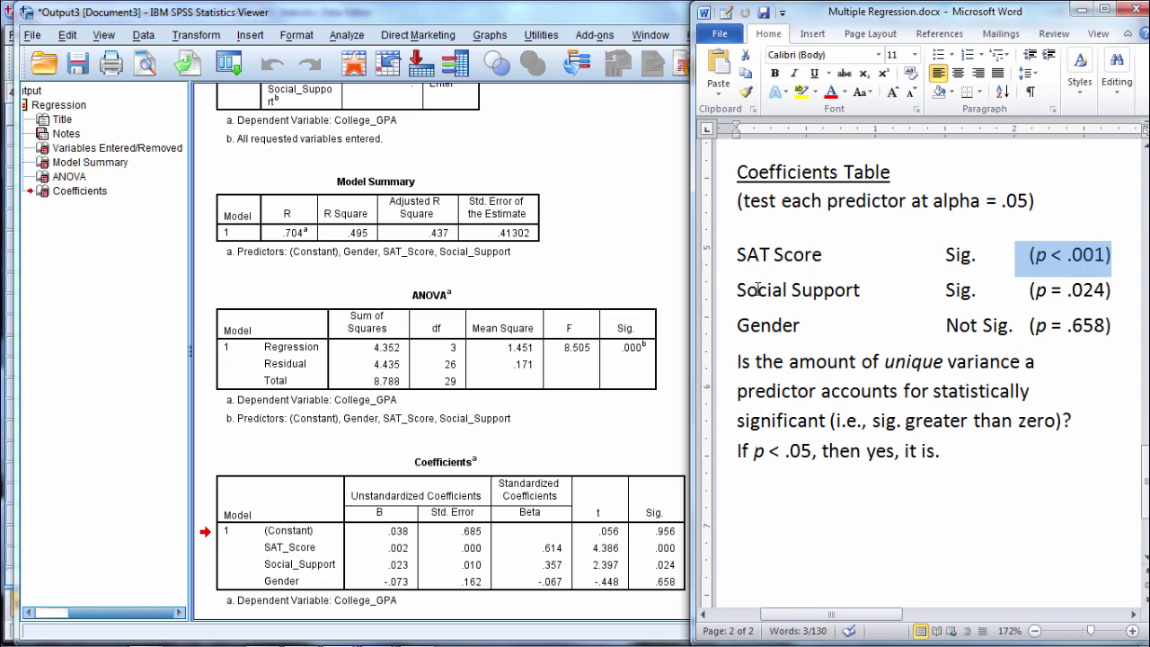
{"action": "left_click_drag", "start_coordinate": [758, 289], "coordinate": [865, 296]}
{"action": "left_click_drag", "start_coordinate": [945, 289], "coordinate": [980, 288]}
{"action": "double_click", "coordinate": [772, 325]}
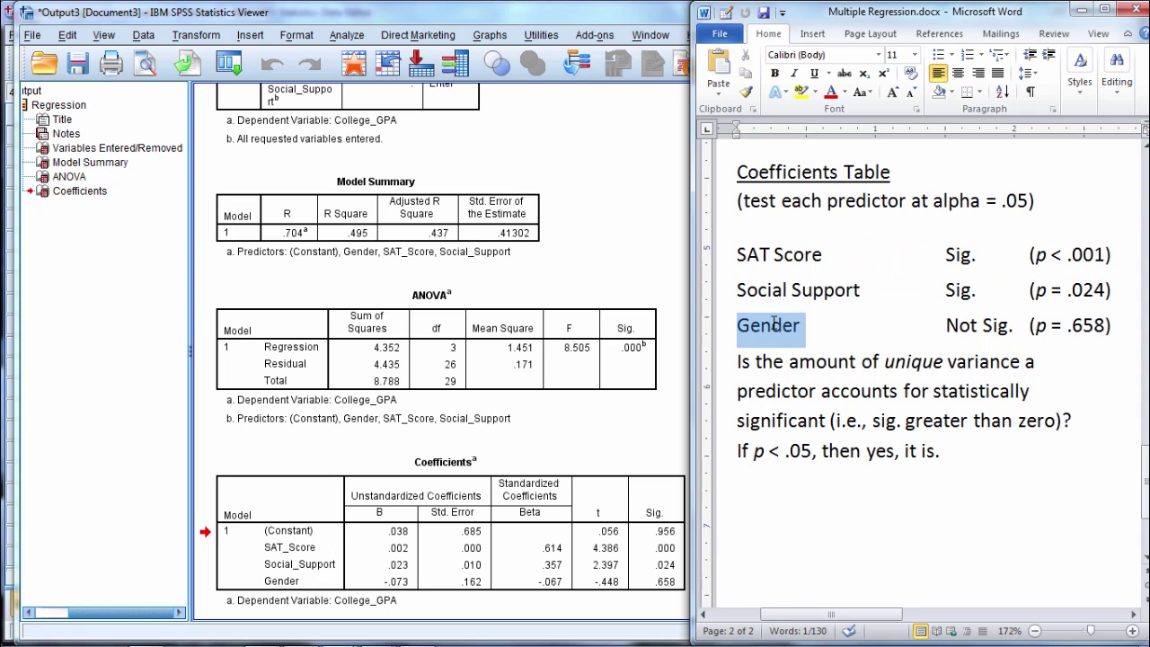
{"action": "left_click", "coordinate": [957, 325]}
{"action": "left_click_drag", "start_coordinate": [958, 326], "coordinate": [1111, 331]}
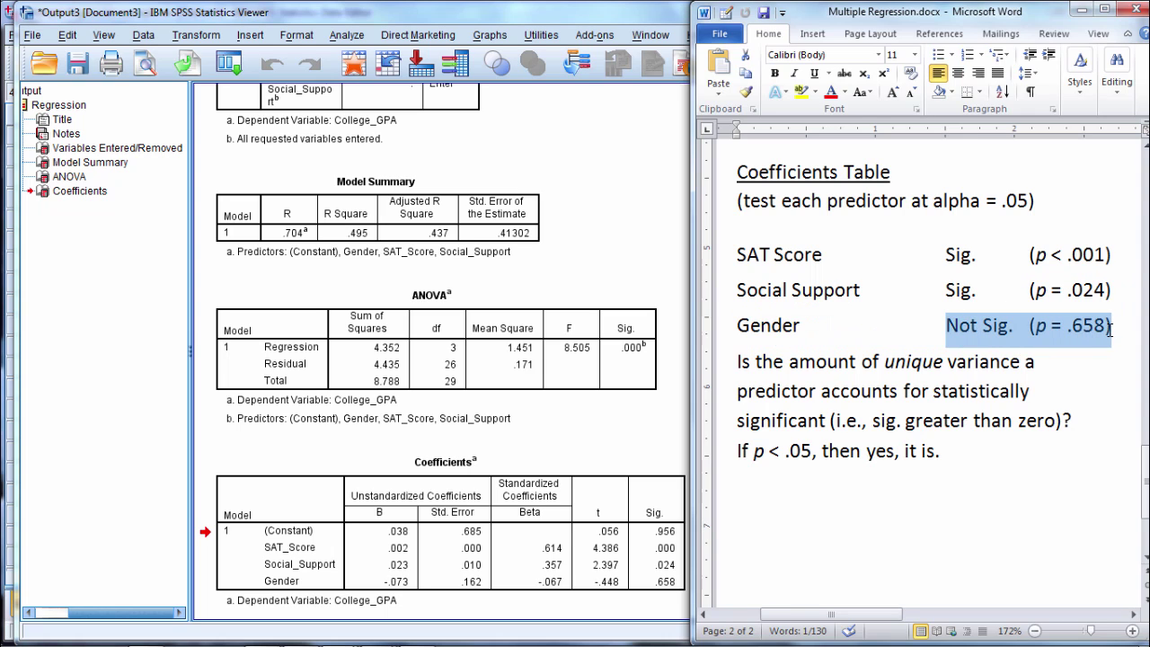
{"action": "left_click", "coordinate": [1030, 372]}
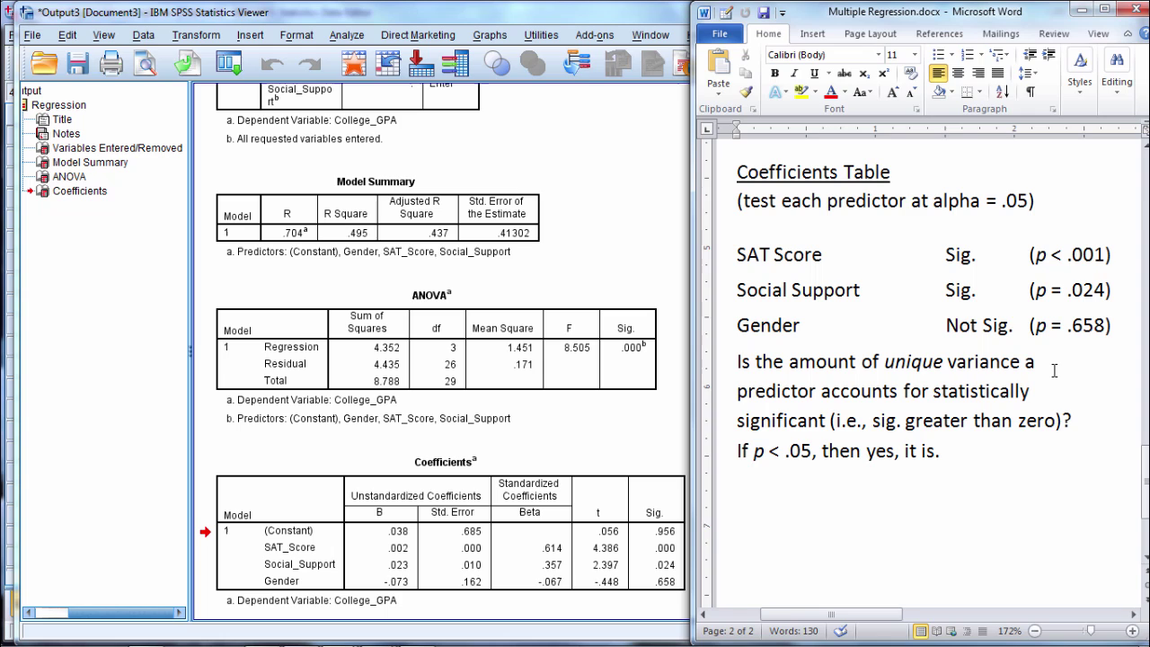
Highlight the amount-of-unique-variance phrase in the notes' question line.
{"action": "left_click", "coordinate": [1025, 363]}
{"action": "left_click_drag", "start_coordinate": [754, 362], "coordinate": [934, 400]}
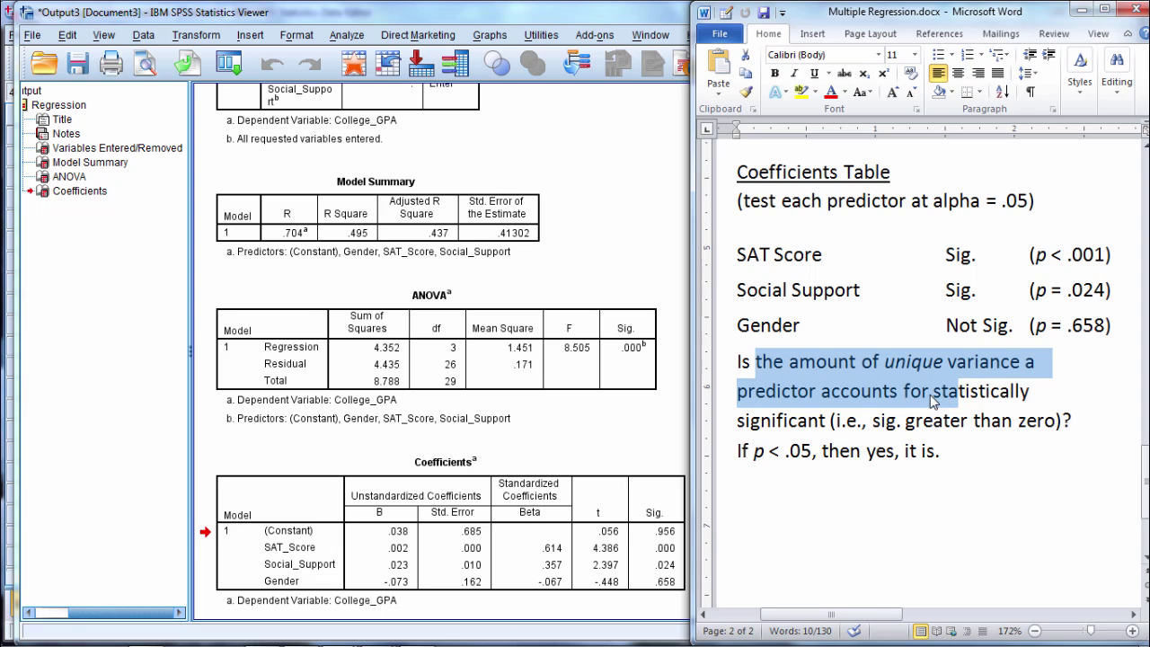
{"action": "left_click", "coordinate": [931, 392]}
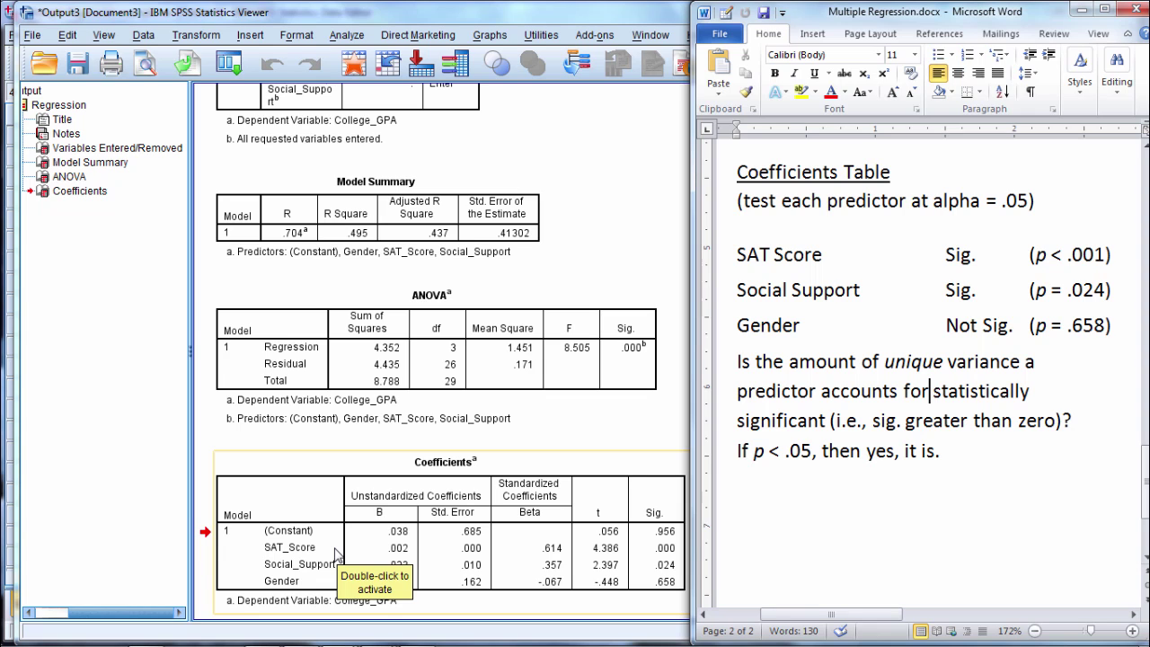
Switch between the SPSS output and the Word notes, then select the Coefficients table.
{"action": "left_click", "coordinate": [315, 571]}
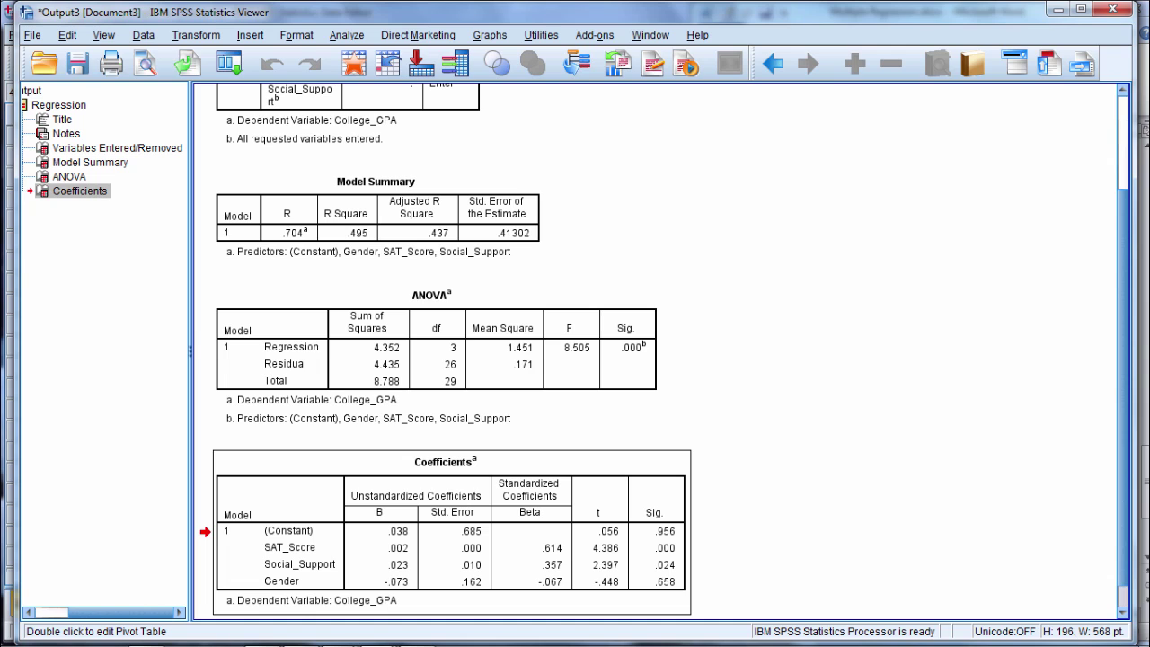
{"action": "left_click", "coordinate": [1139, 404]}
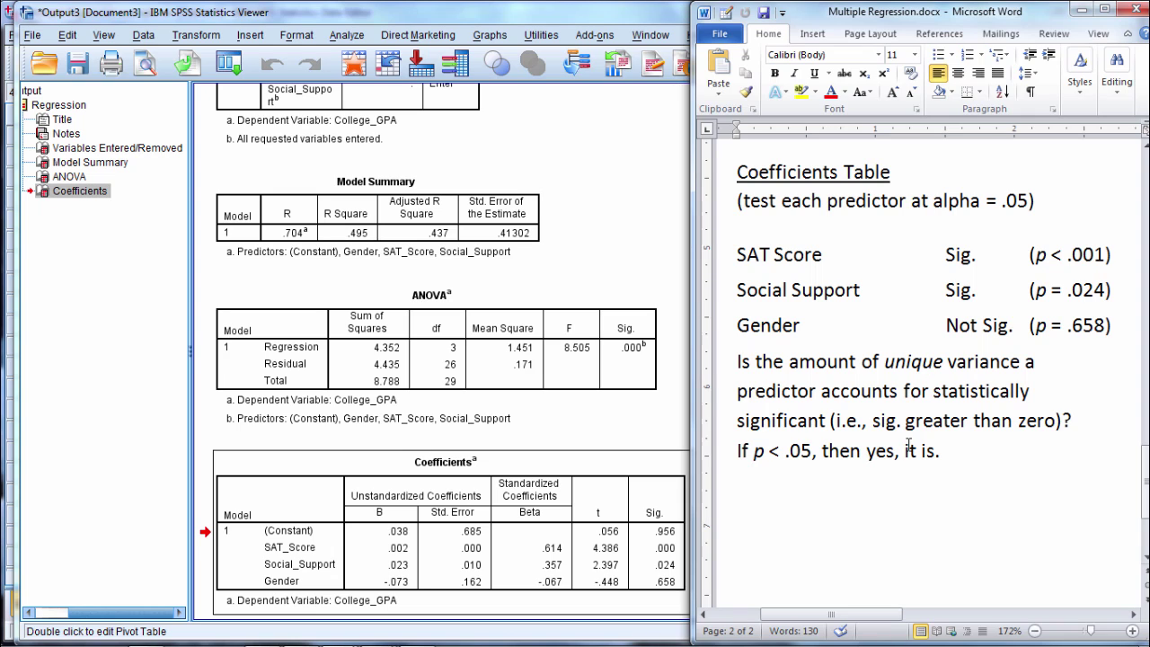
{"action": "left_click", "coordinate": [491, 468]}
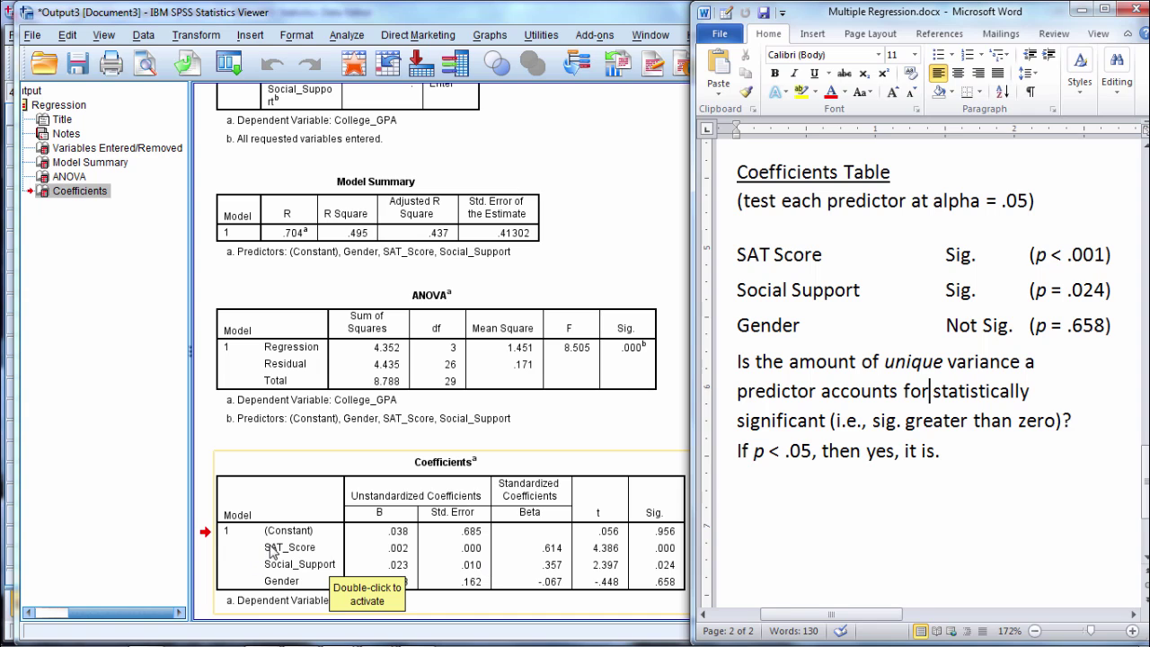
Activate the Coefficients table, then put the Word regression notes back in front.
{"action": "left_click", "coordinate": [404, 461]}
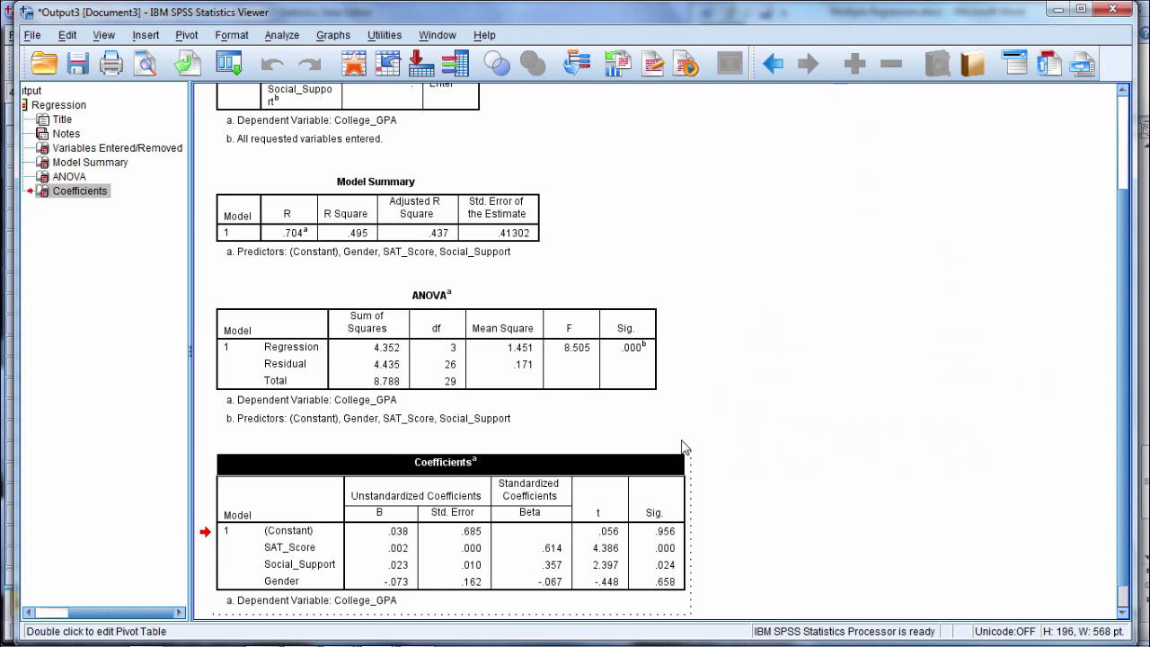
{"action": "left_click", "coordinate": [1146, 476]}
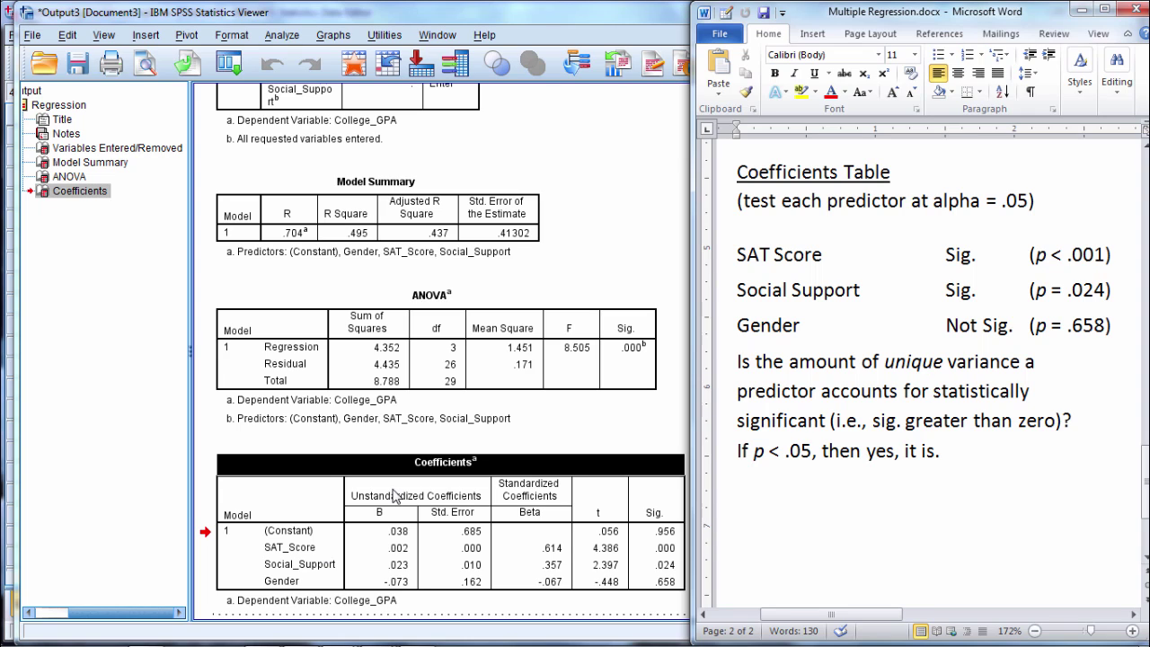
Briefly select the ANOVA table, highlight 'unique variance' in the notes, then select the Model Summary.
{"action": "left_click", "coordinate": [439, 415]}
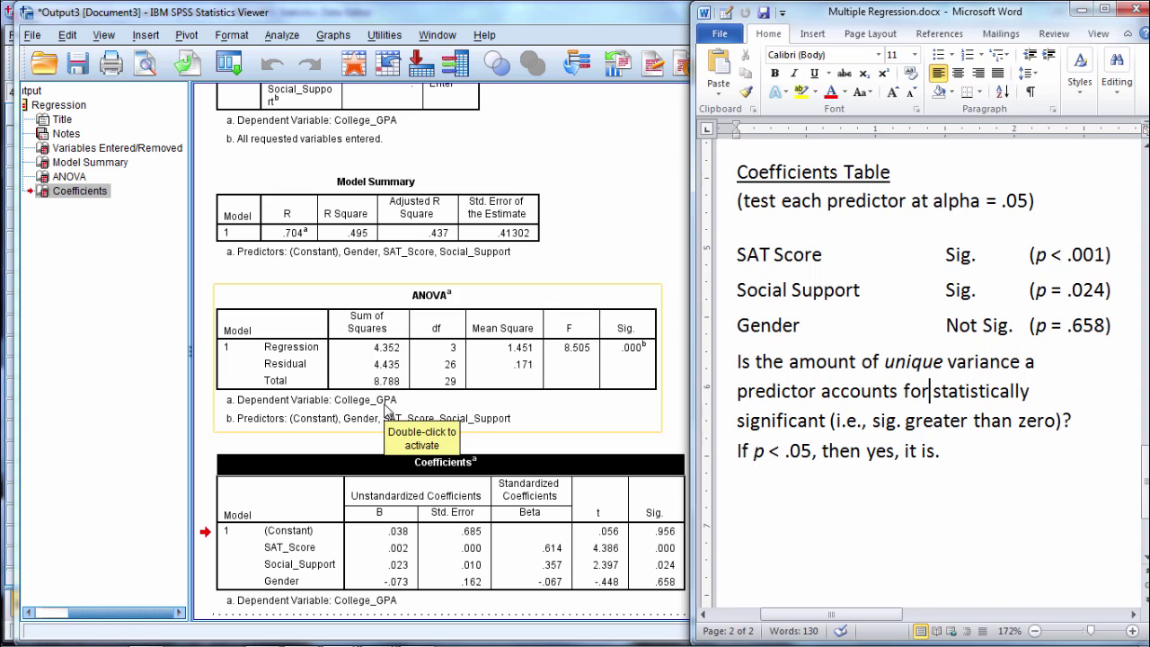
{"action": "left_click", "coordinate": [135, 428]}
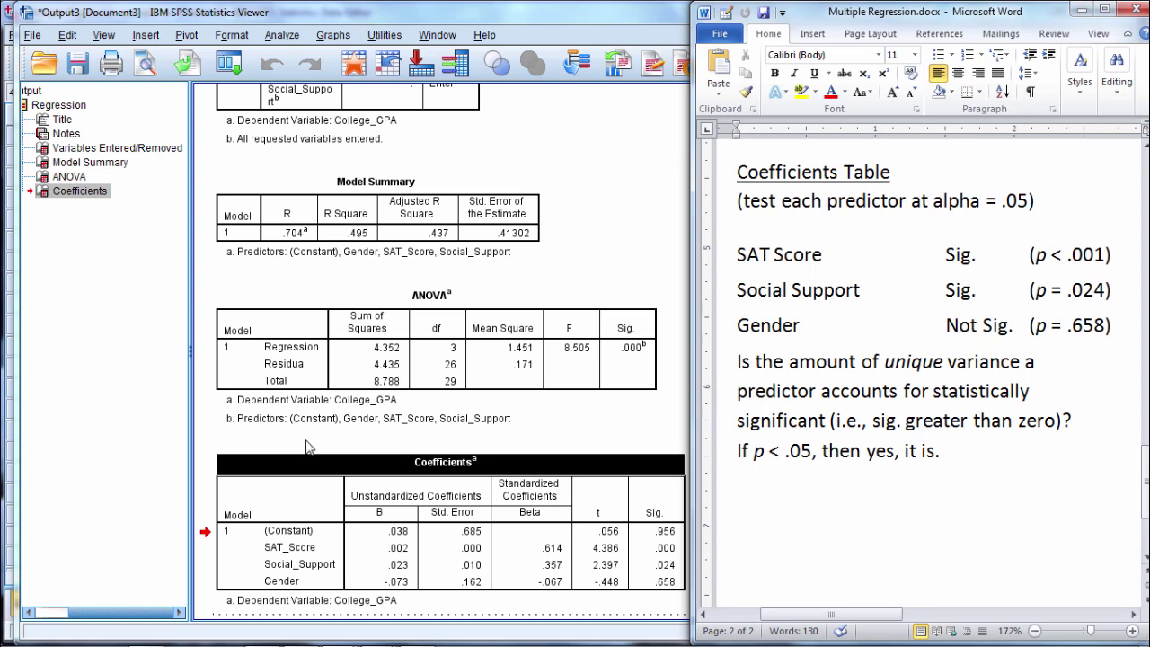
{"action": "left_click", "coordinate": [885, 363]}
{"action": "left_click_drag", "start_coordinate": [932, 362], "coordinate": [985, 362]}
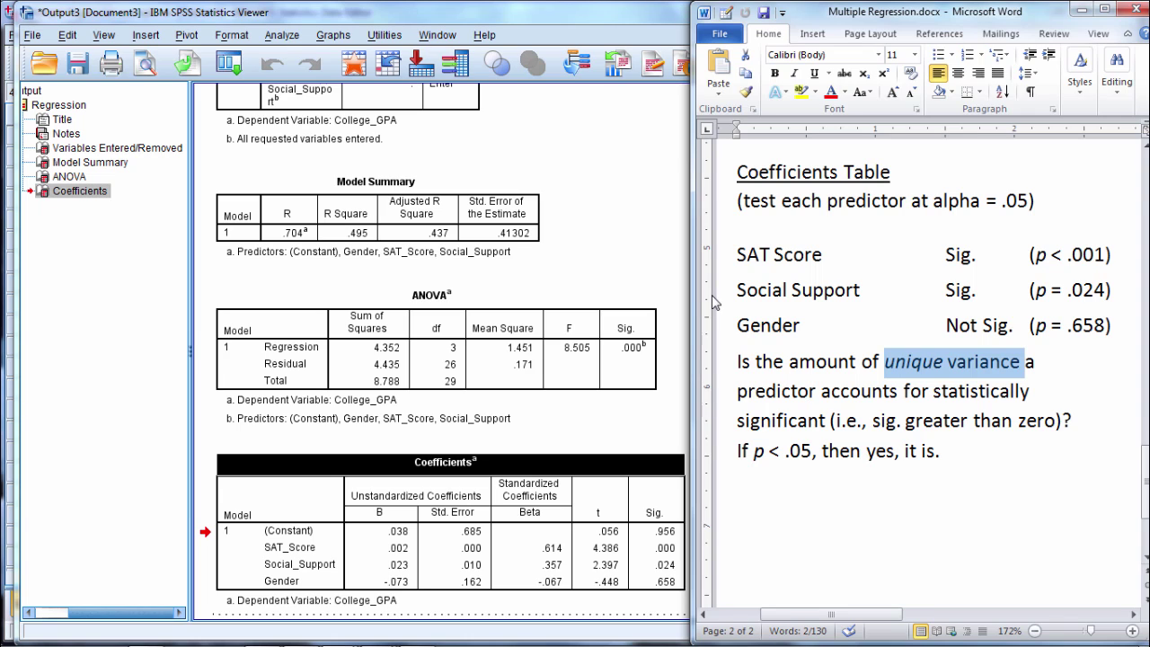
{"action": "left_click", "coordinate": [521, 213]}
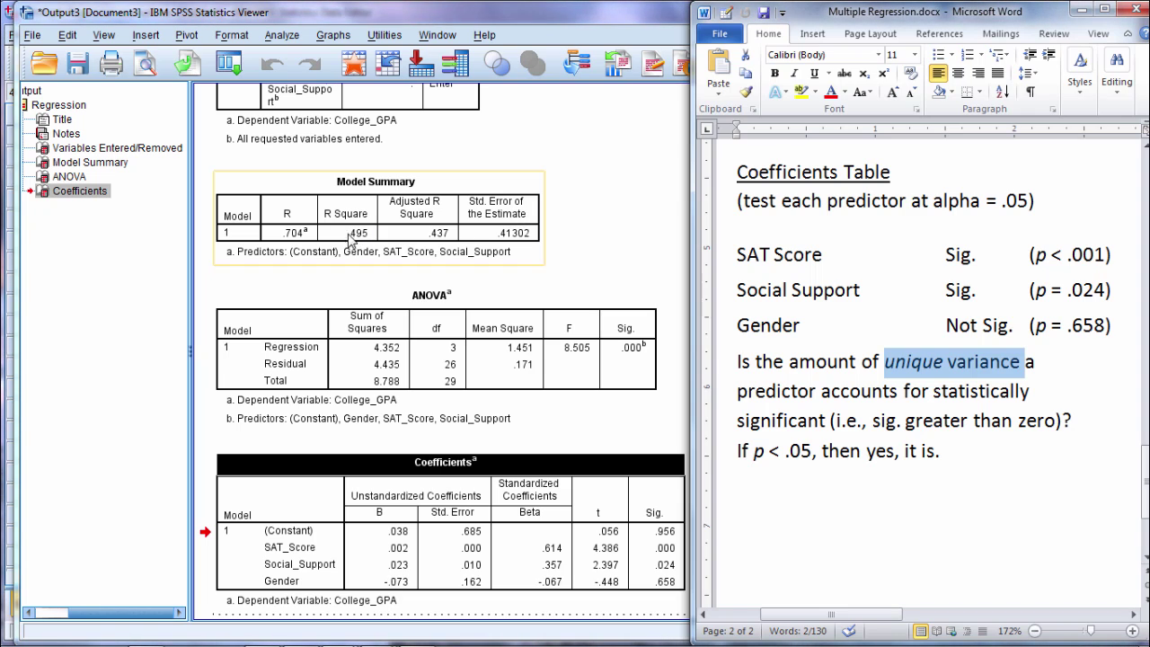
{"action": "left_click", "coordinate": [575, 320]}
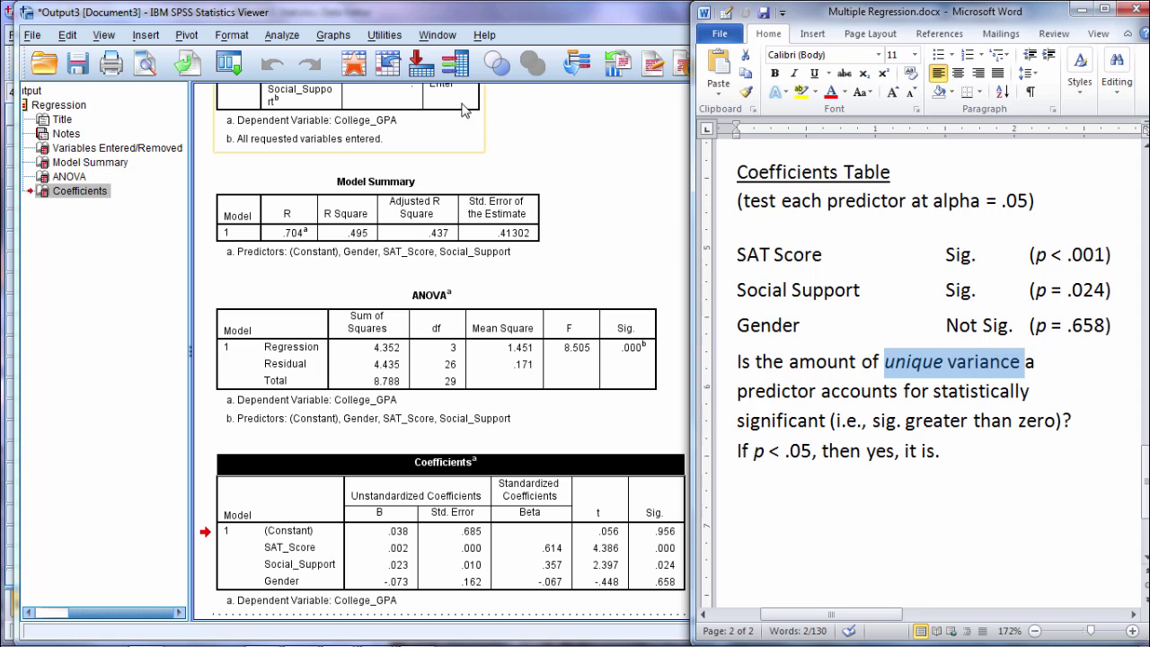
Maximize the Viewer, go to the data file, select the Gender column, and open Analyze.
{"action": "key", "text": "super+Up"}
{"action": "left_click", "coordinate": [369, 74]}
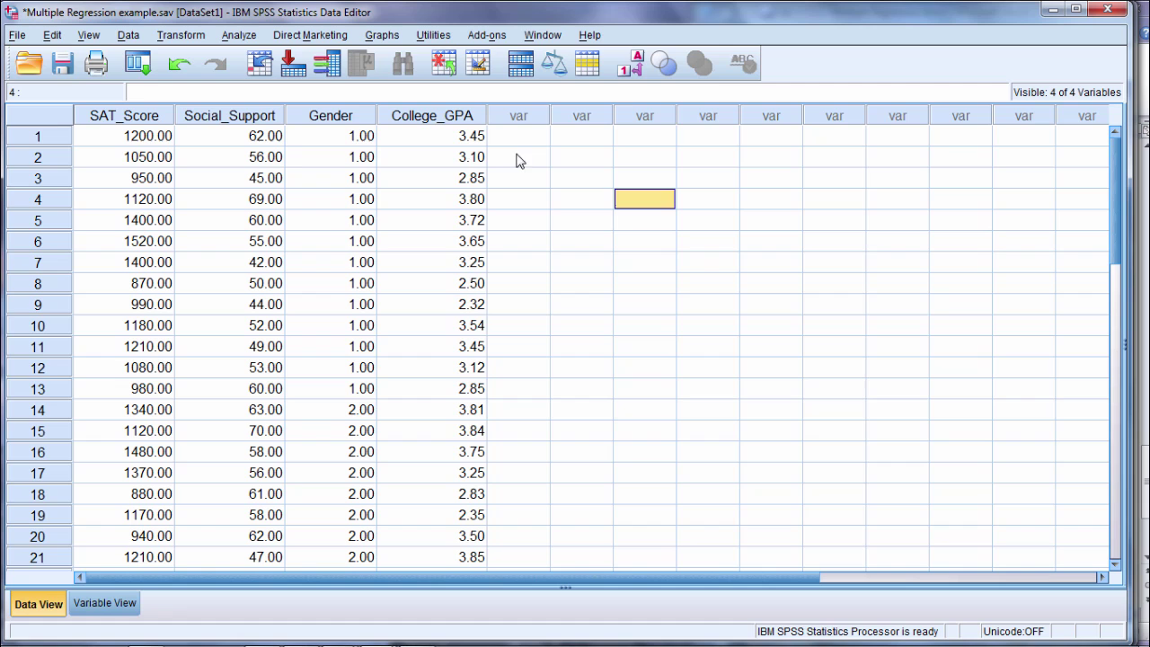
{"action": "left_click", "coordinate": [346, 106]}
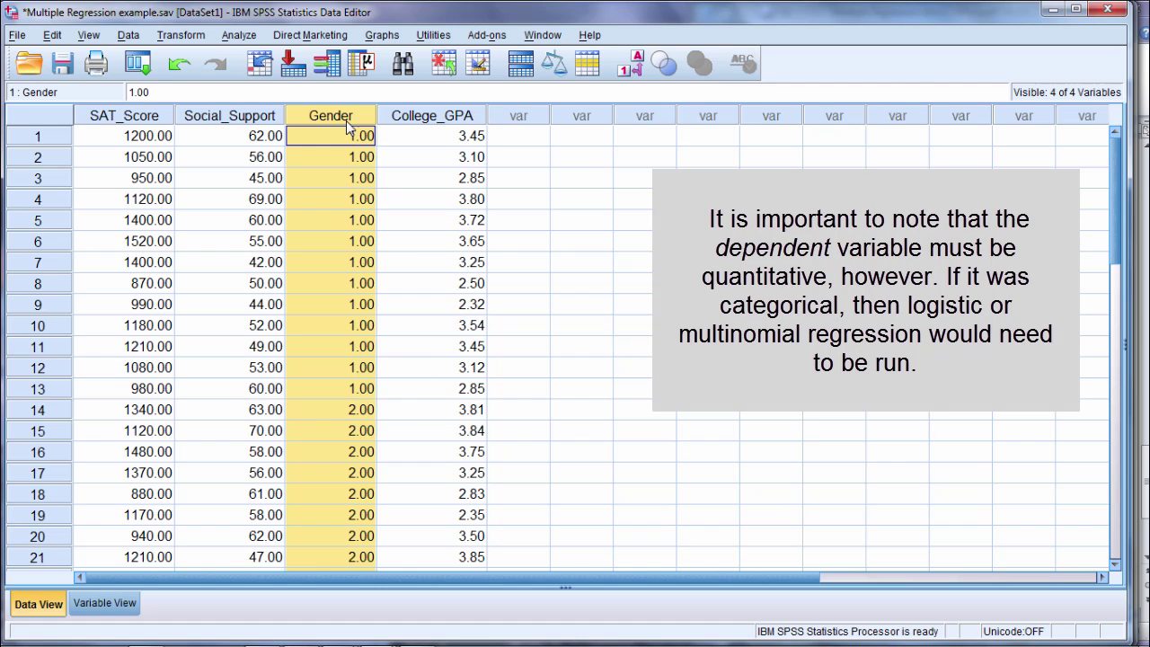
{"action": "left_click", "coordinate": [239, 35]}
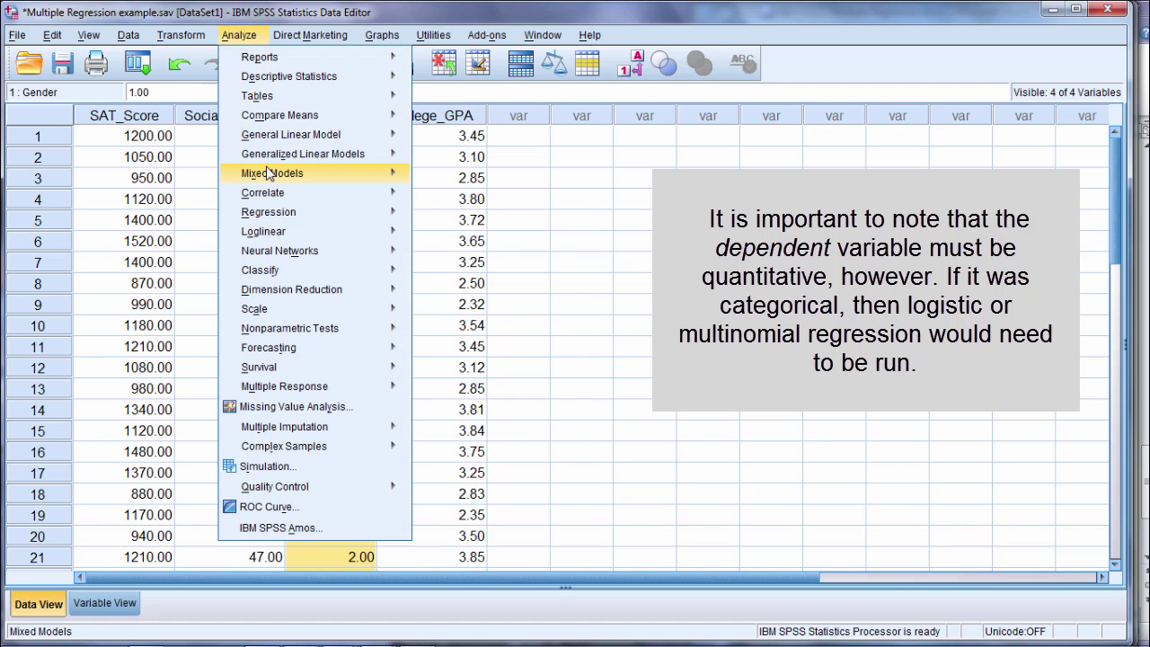
Open Regression > Linear, check SAT_Score among the predictors, and cancel without running.
{"action": "mouse_move", "coordinate": [280, 212]}
{"action": "left_click", "coordinate": [447, 236]}
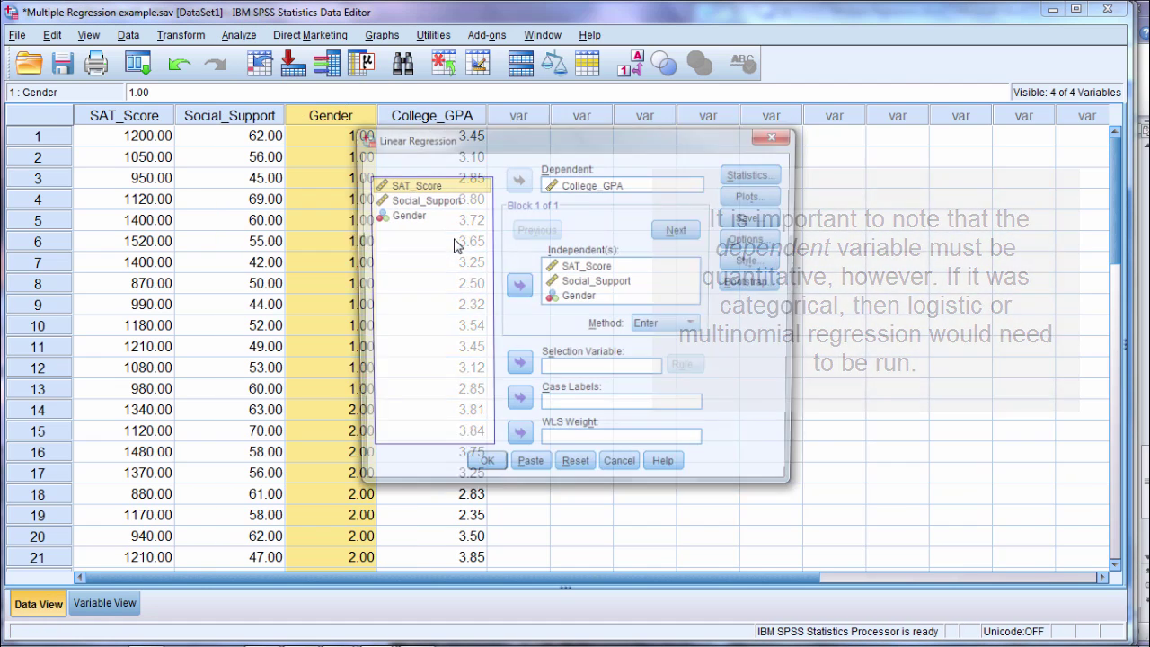
{"action": "left_click", "coordinate": [589, 271]}
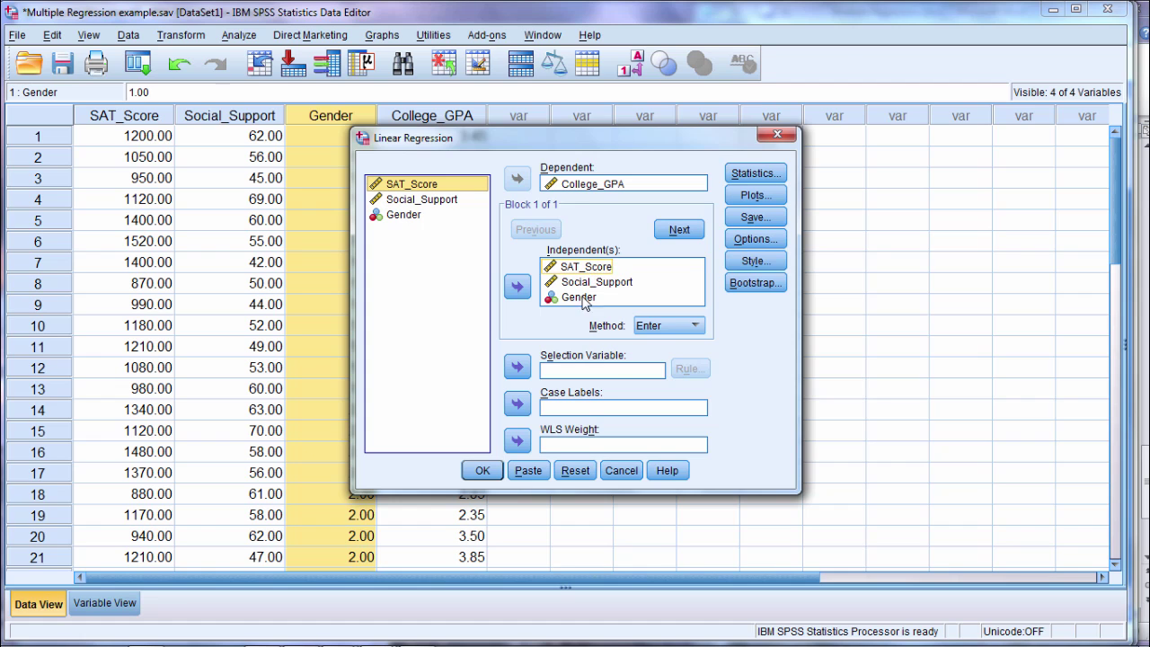
{"action": "left_click", "coordinate": [622, 474]}
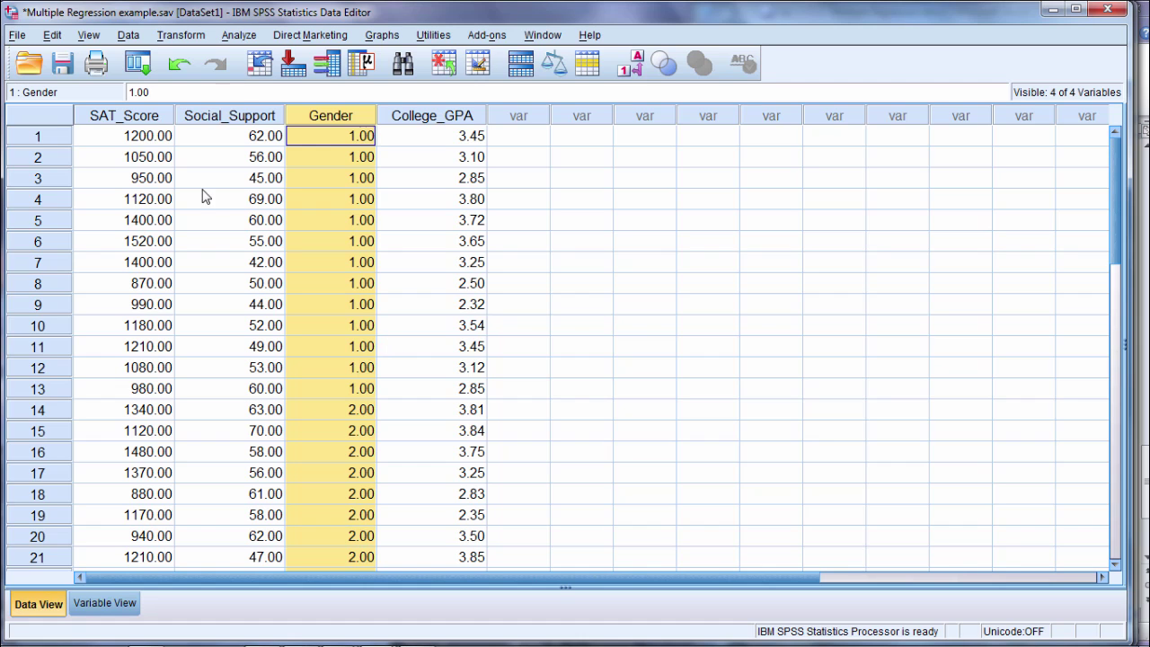
{"action": "left_click", "coordinate": [139, 112]}
{"action": "left_click", "coordinate": [199, 115]}
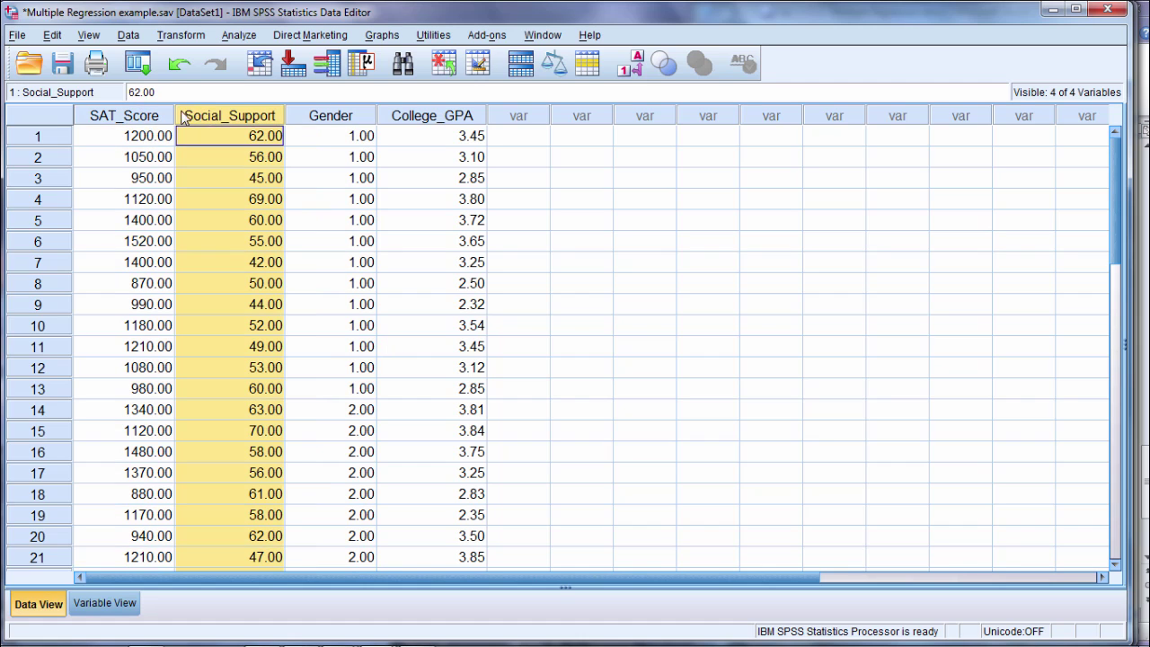
{"action": "left_click", "coordinate": [146, 118]}
{"action": "left_click", "coordinate": [198, 130]}
{"action": "left_click", "coordinate": [158, 115]}
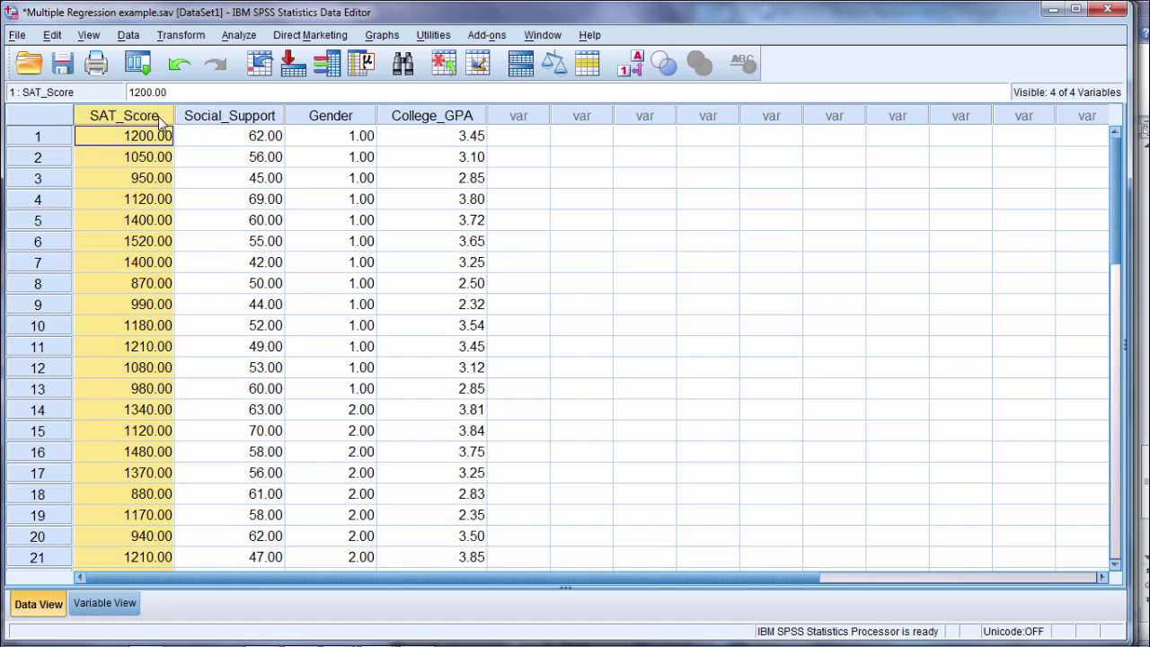
{"action": "left_click", "coordinate": [204, 119]}
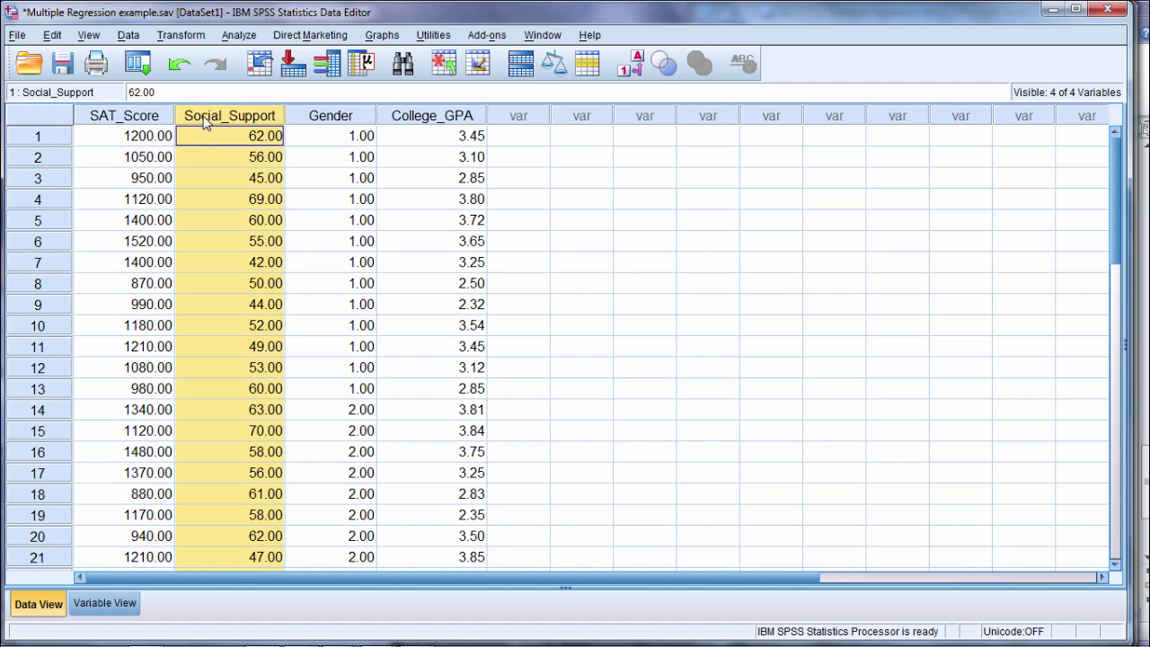